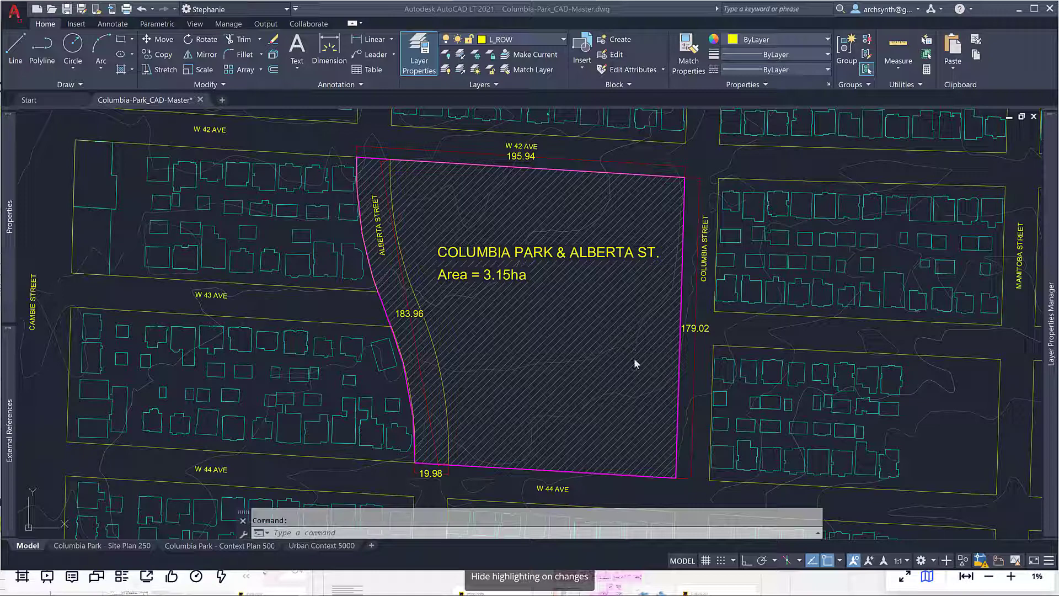
Maximize the AutoCAD window showing Columbia-Park_CAD-Master.dwg
left_click(1035, 10)
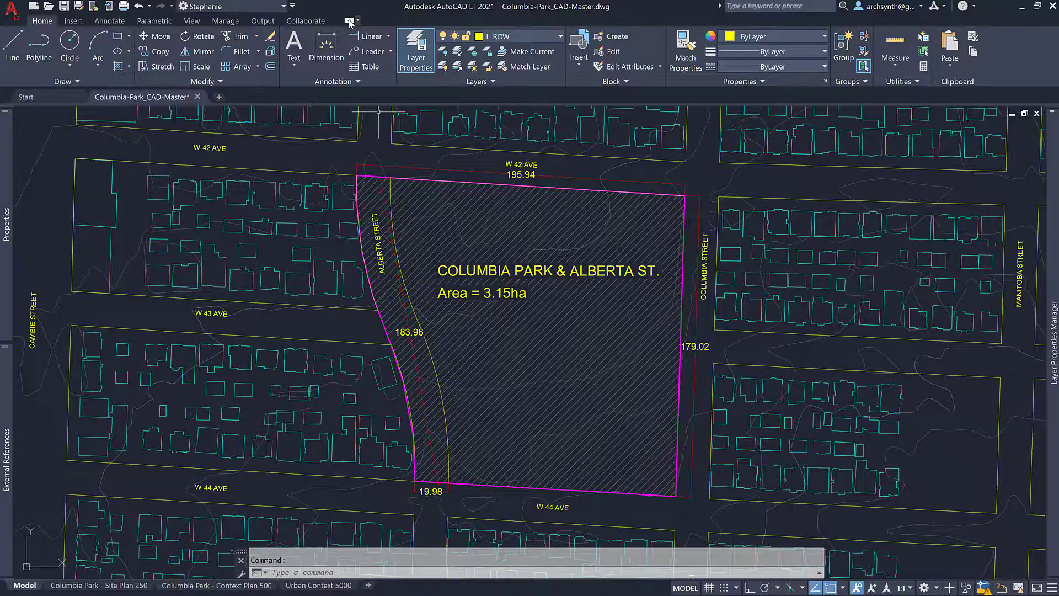
Collapse and restore the ribbon, then go to the docked Layer Properties tab on the right edge
left_click(350, 21)
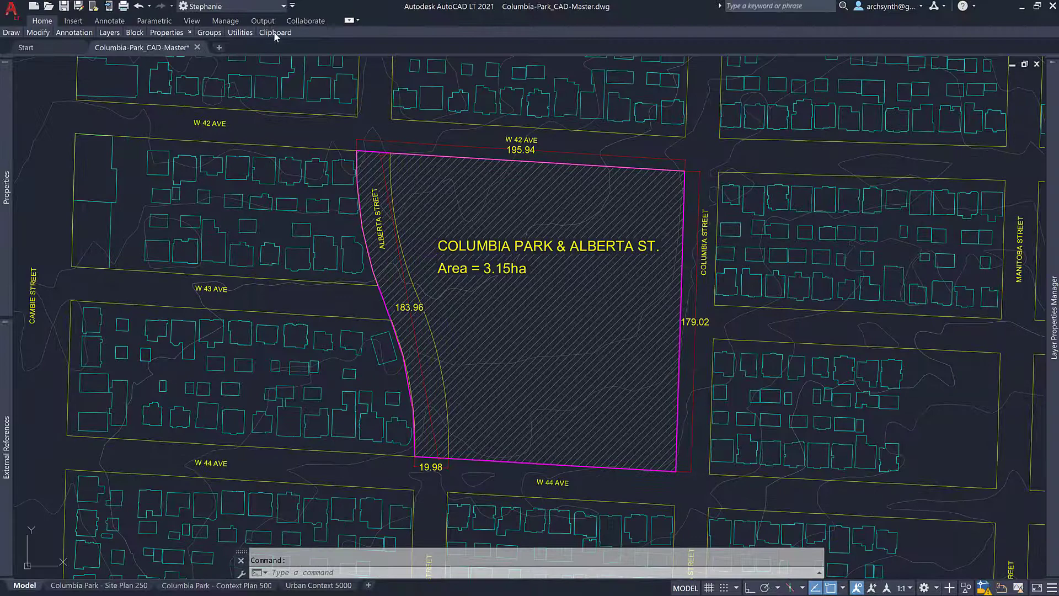
left_click(350, 23)
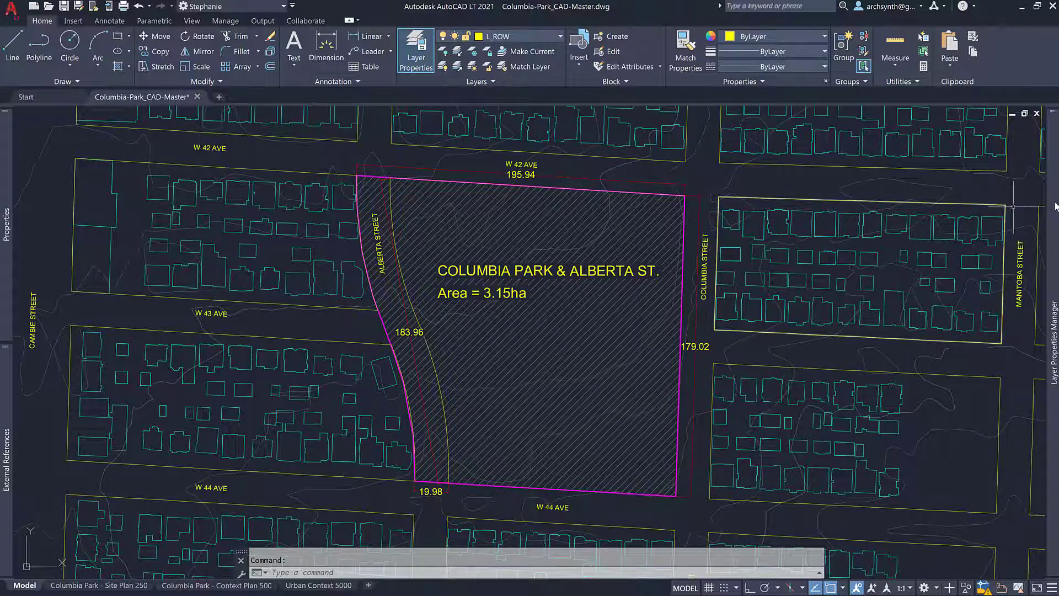
mouse_move(1054, 202)
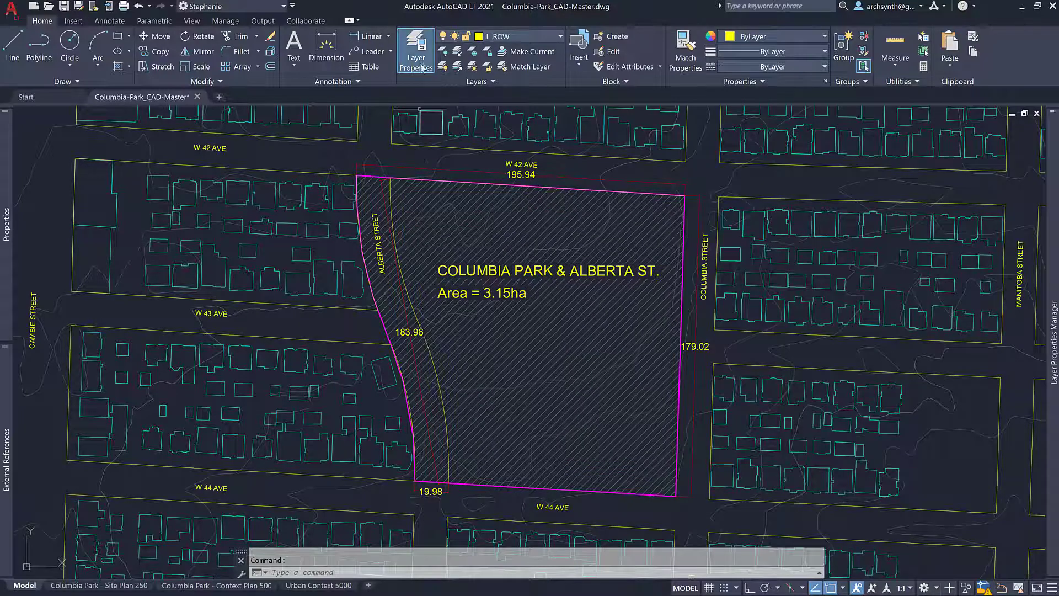
Reopen Layer Properties Manager from the Home ribbon as an auto-hide palette listing 15 layers
left_click(424, 53)
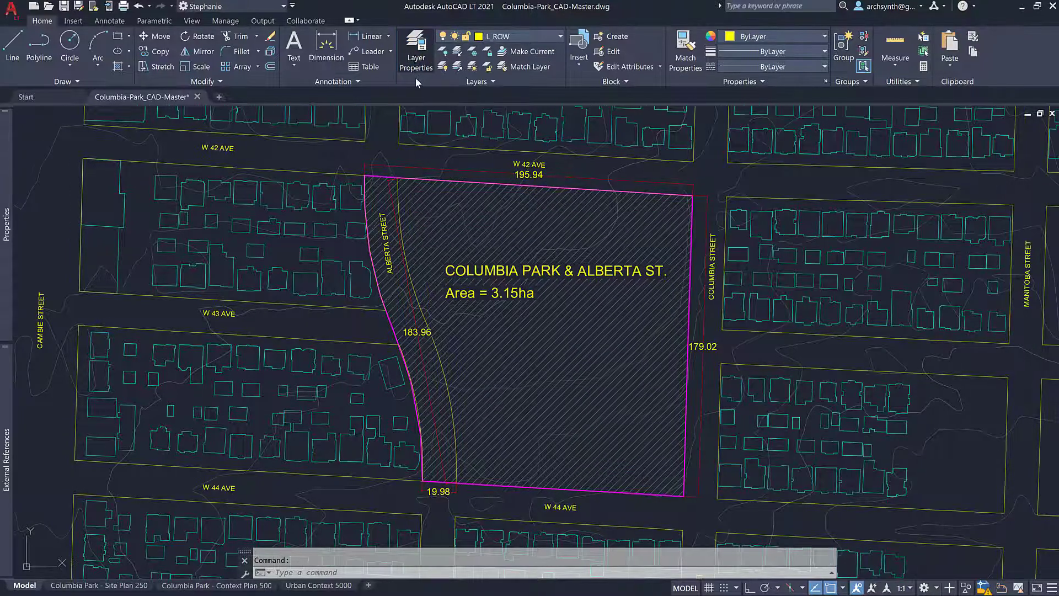
left_click(424, 52)
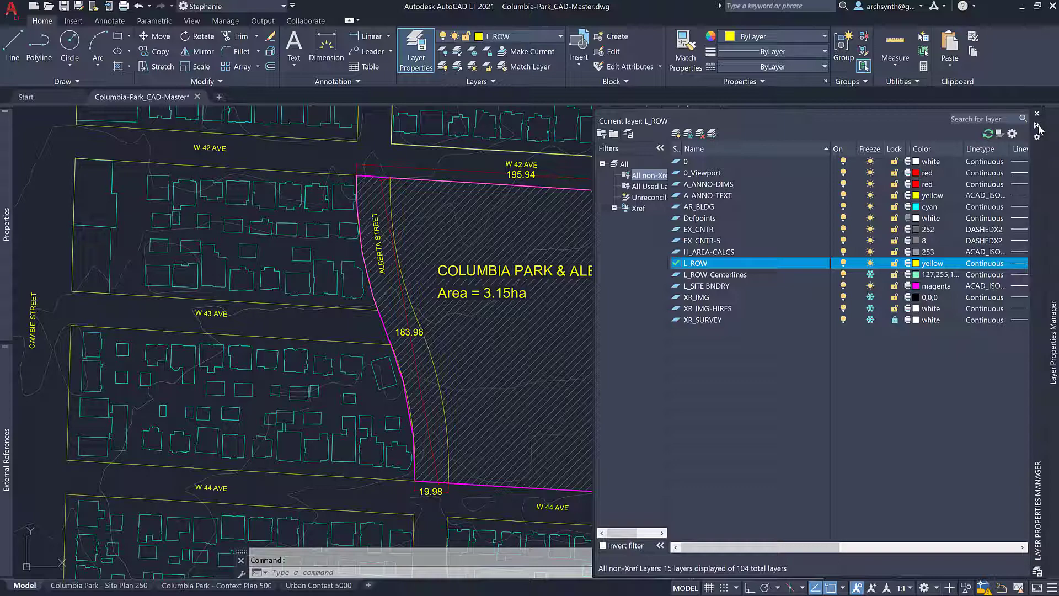
left_click(1037, 127)
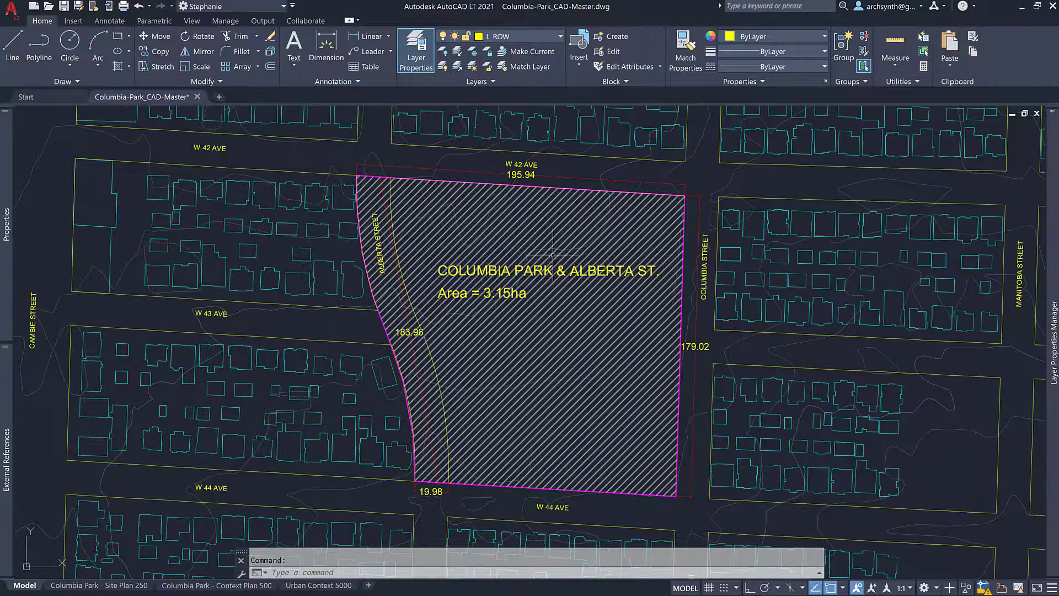
mouse_move(552, 255)
mouse_move(1055, 196)
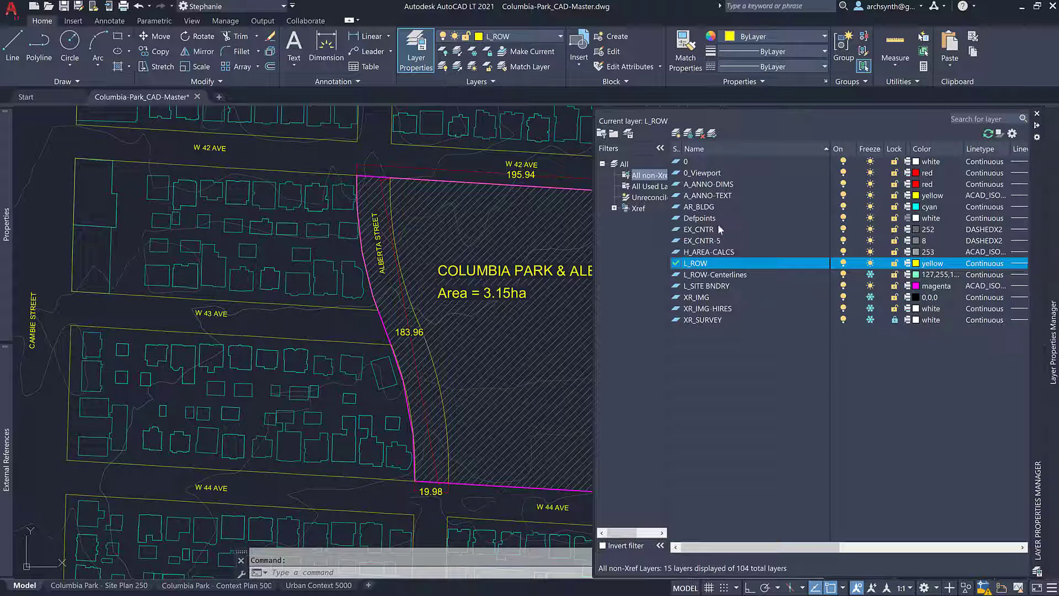
Freeze H_AREA-CALCS, A_ANNO-TEXT, A_ANNO-DIMS and L_SITE BNDRY, and thaw XR_SURVEY
left_click(720, 252)
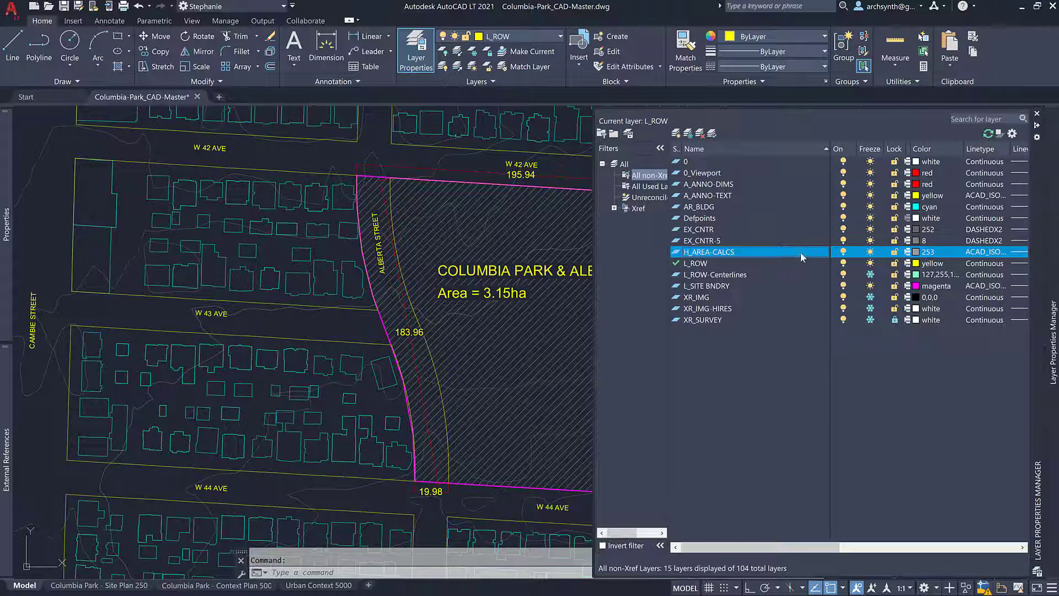
left_click(870, 252)
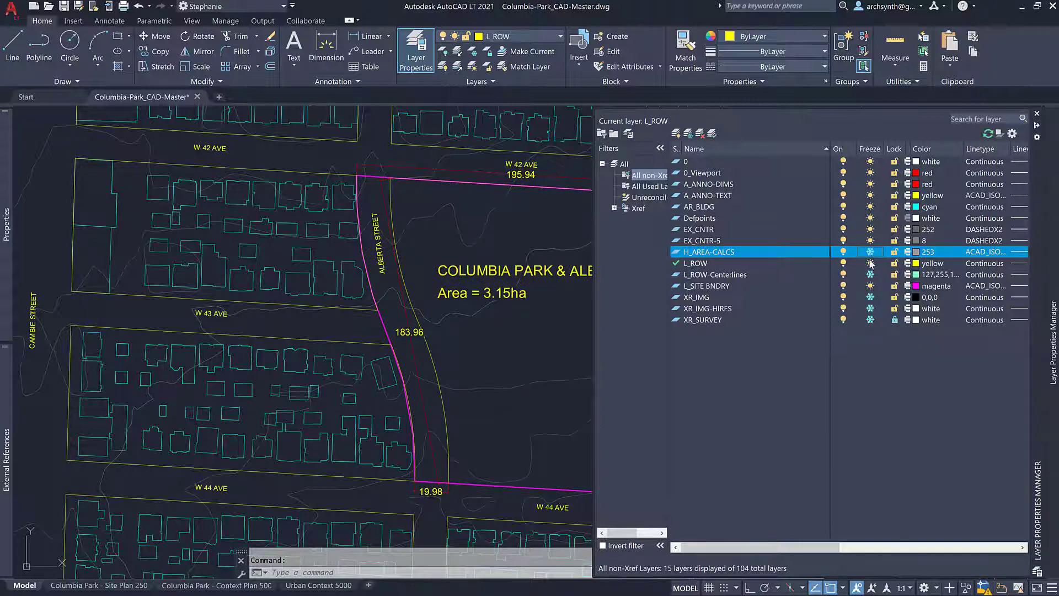
left_click(871, 196)
left_click(870, 184)
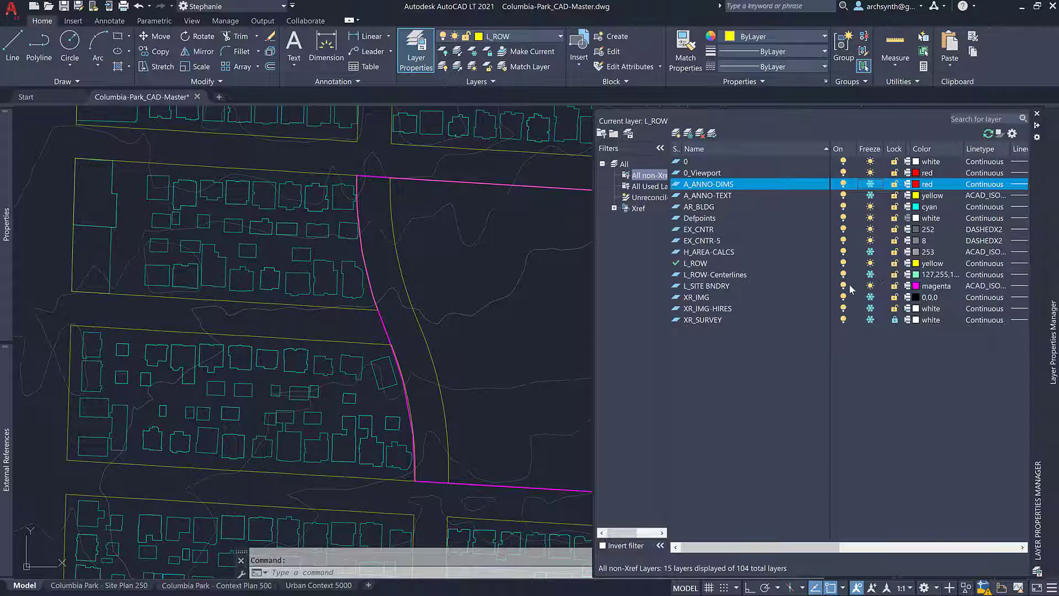
left_click(870, 286)
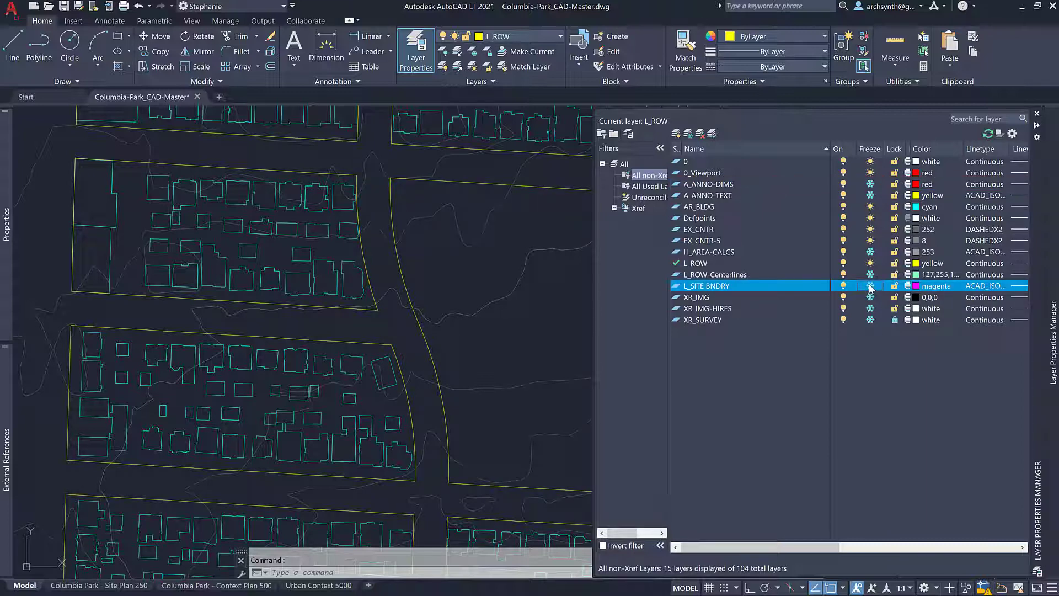
left_click(870, 320)
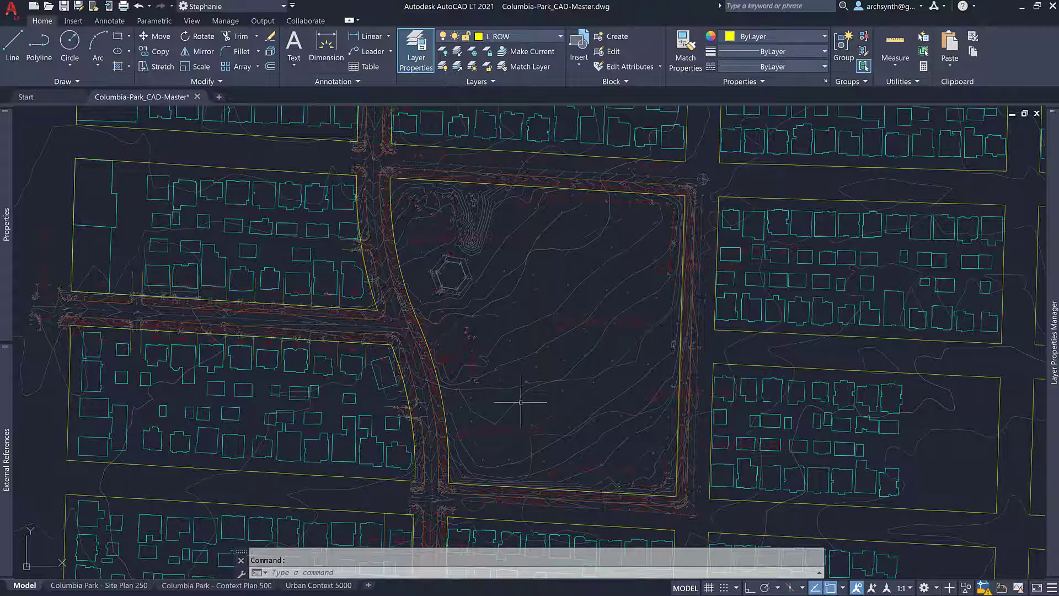
Freeze the EX_CNTR-5 contour layer in the Layer Properties palette
scroll(446, 263, "down", 2)
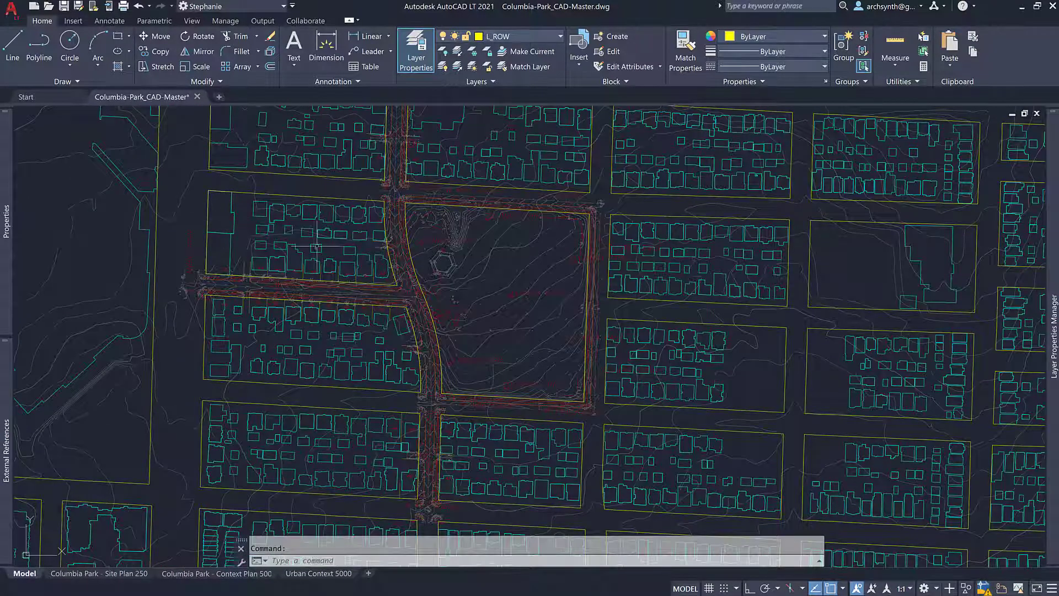
scroll(540, 212, "up", 2)
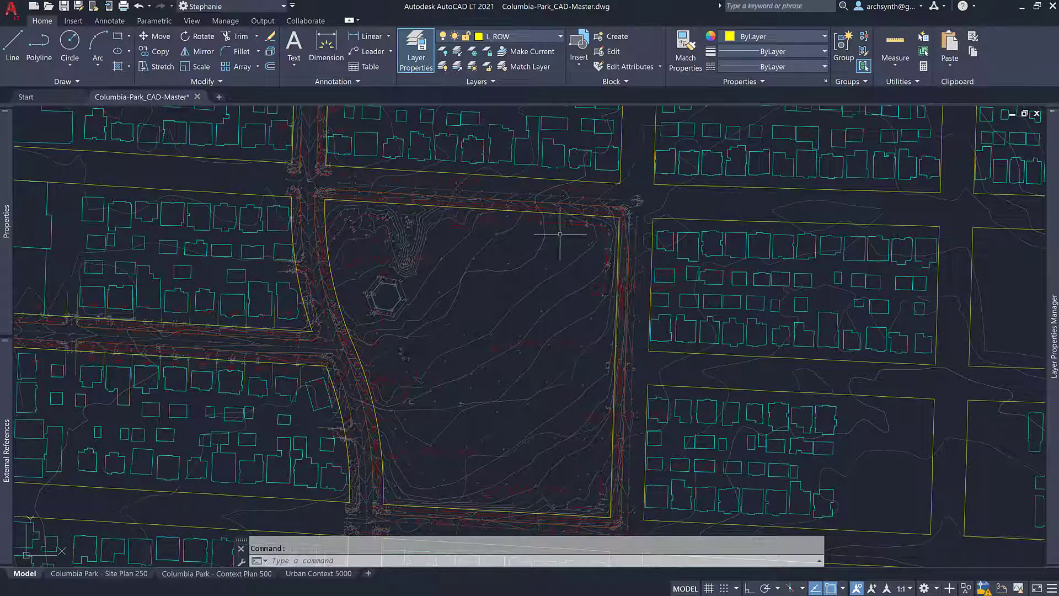
mouse_move(1053, 336)
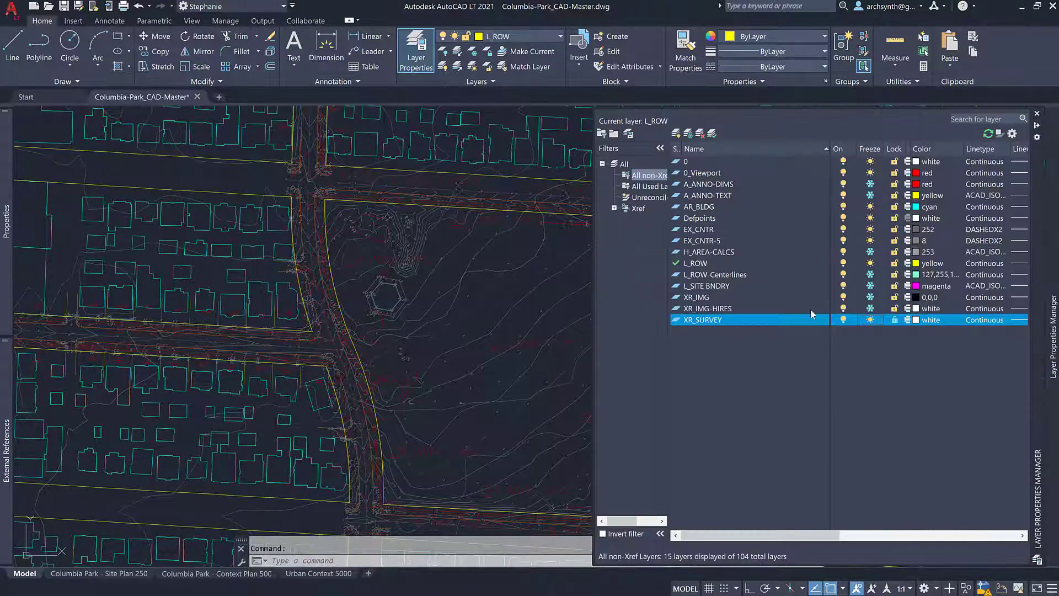
left_click(870, 241)
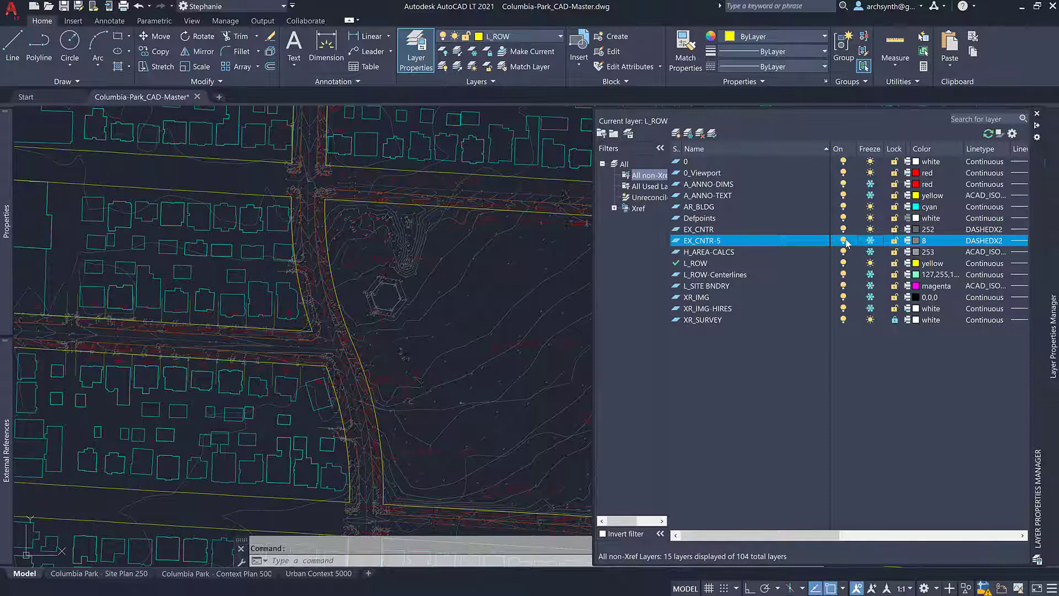
left_click(870, 230)
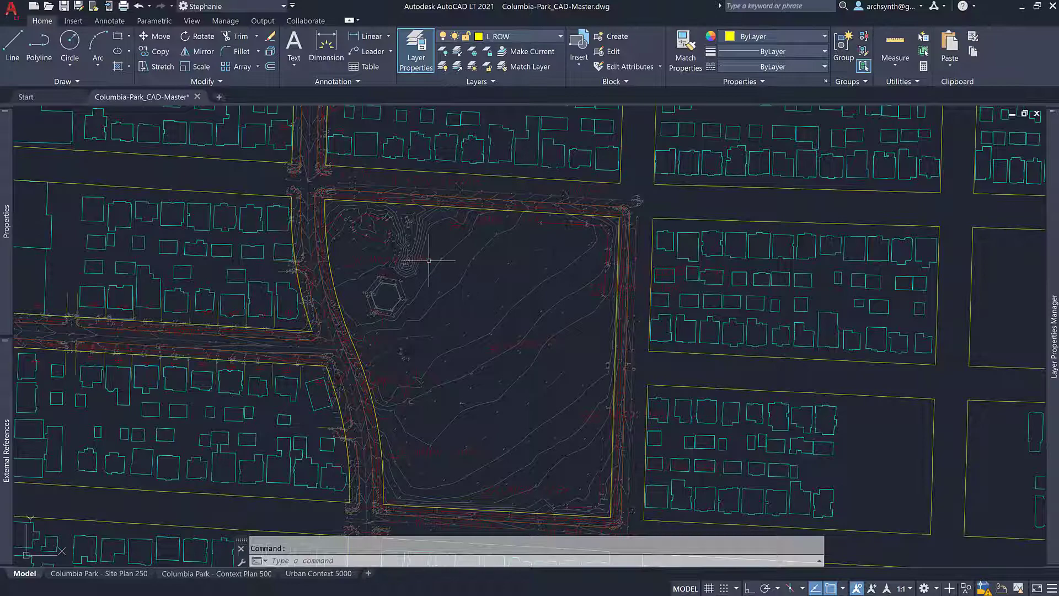
Open the 'Columbia Park - Site Plan 250' layout tab
scroll(568, 321, "down", 1)
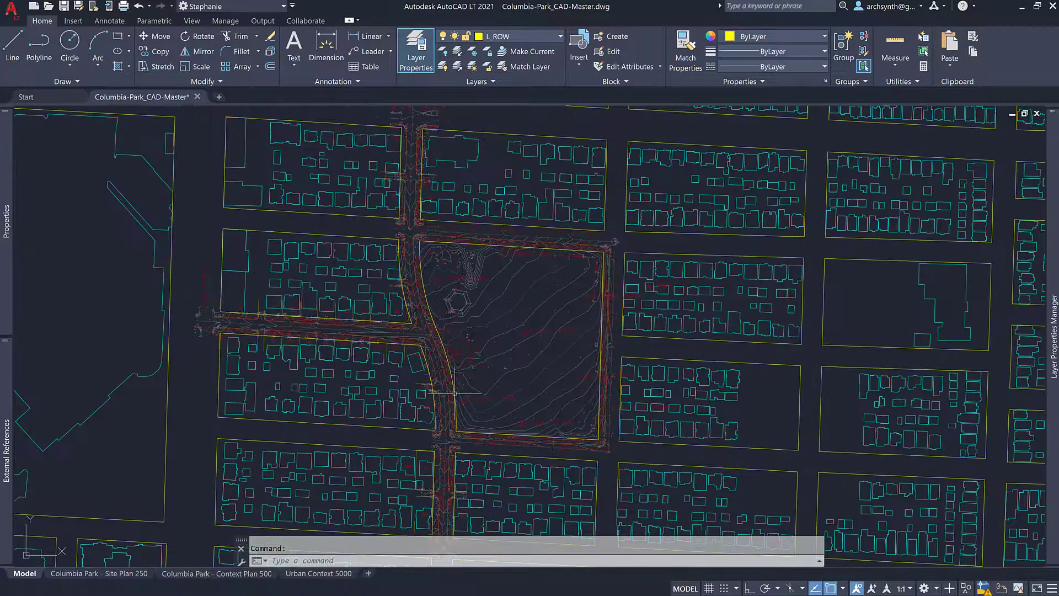
scroll(453, 381, "up", 1)
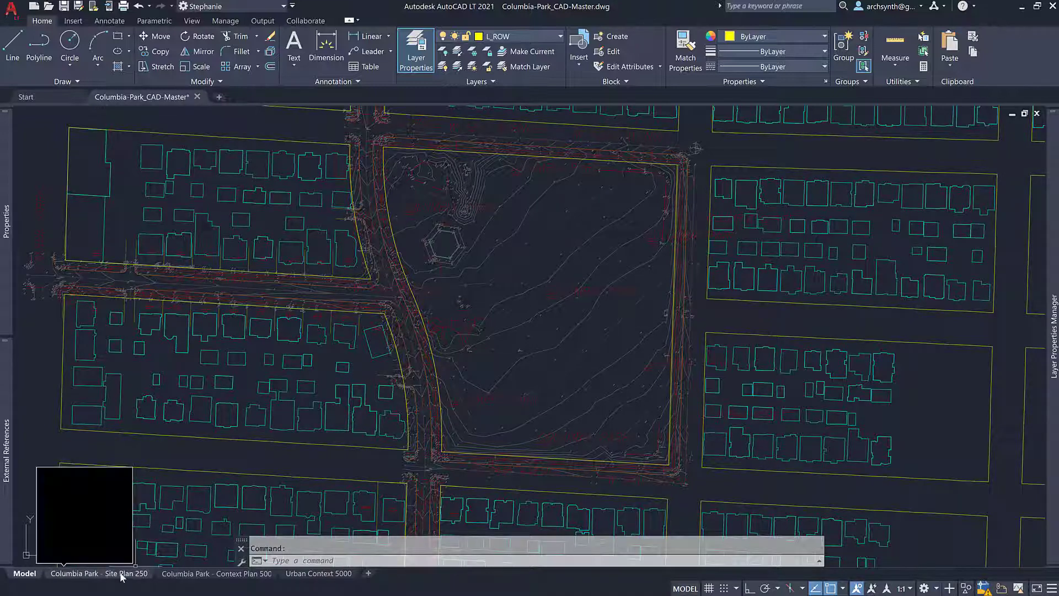
mouse_move(193, 578)
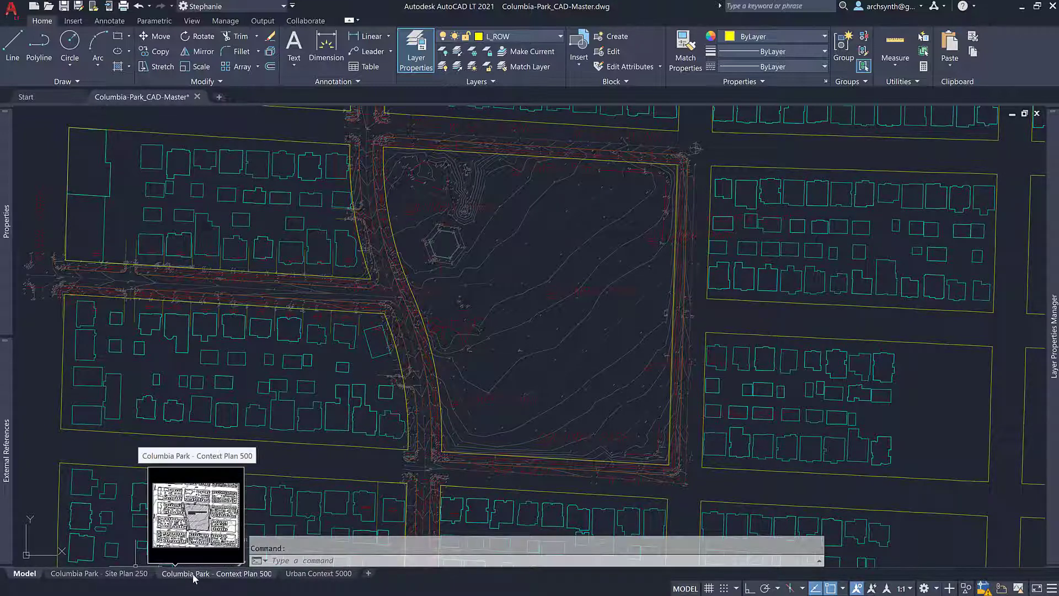
mouse_move(142, 578)
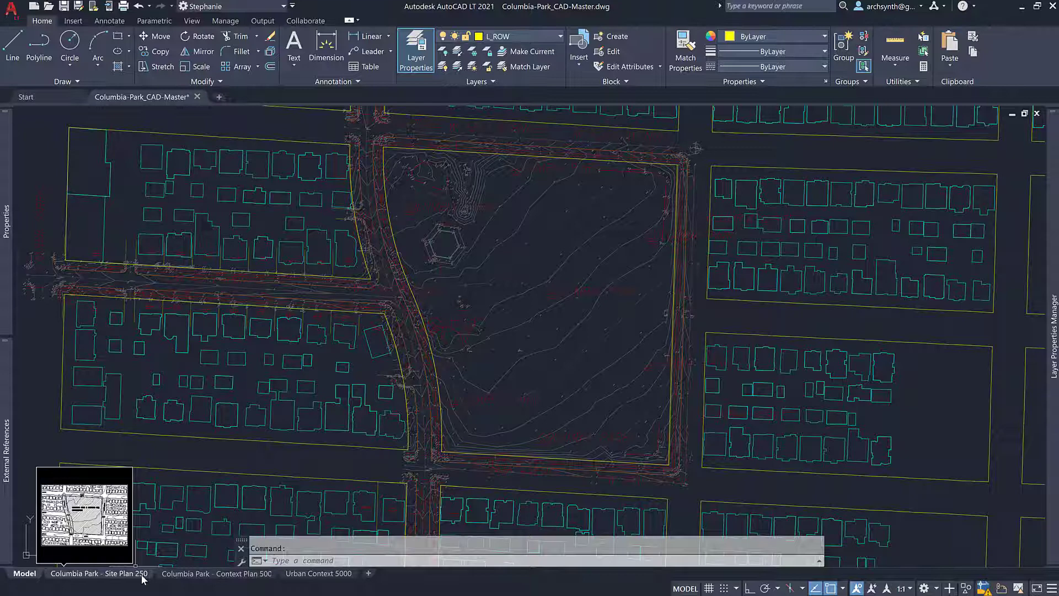
left_click(142, 578)
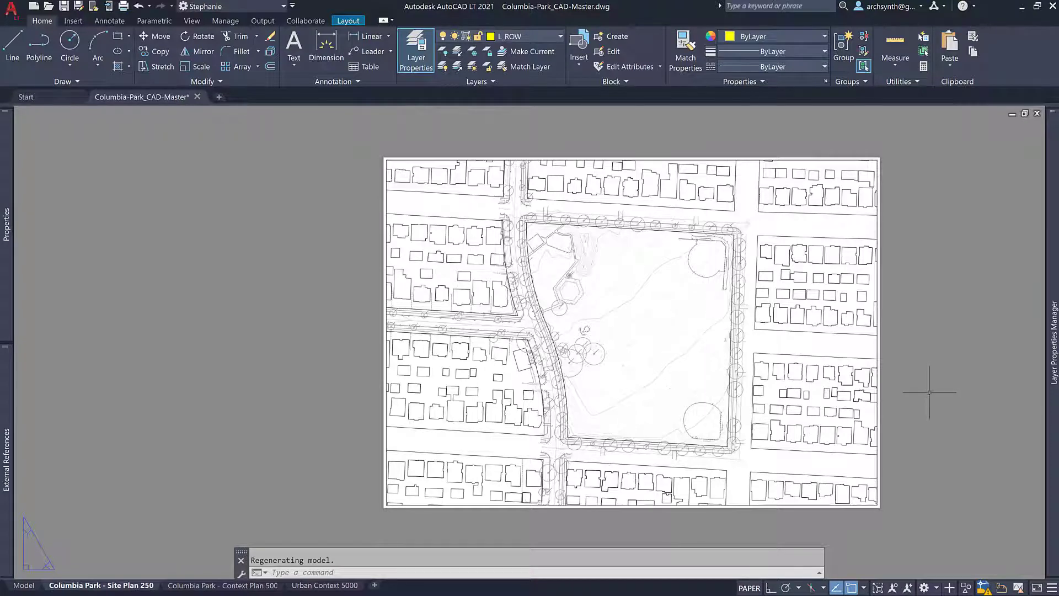
scroll(930, 392, "up", 2)
scroll(674, 358, "down", 2)
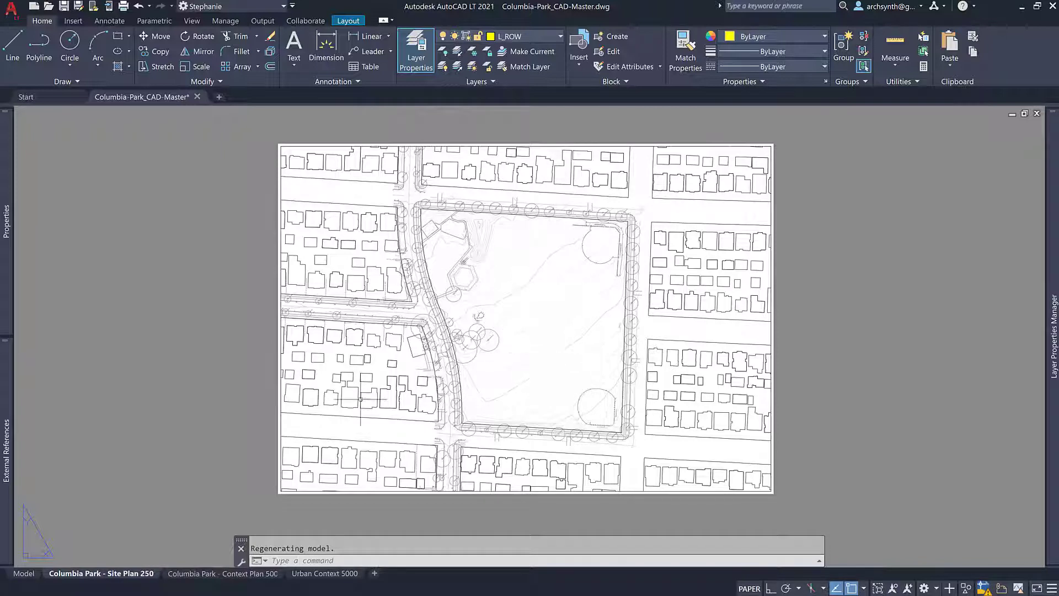
right_click(115, 576)
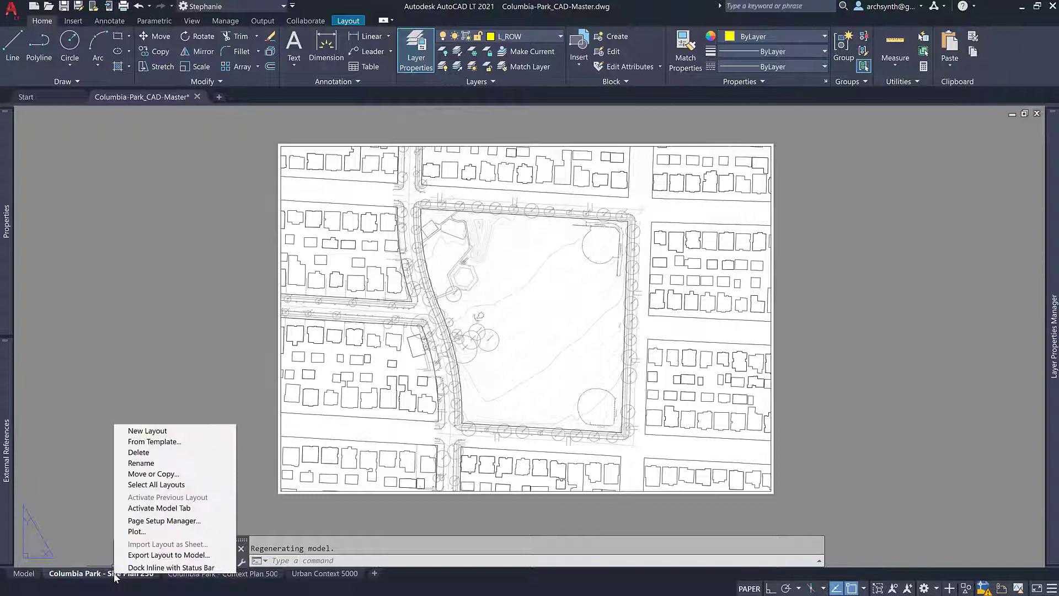
left_click(136, 532)
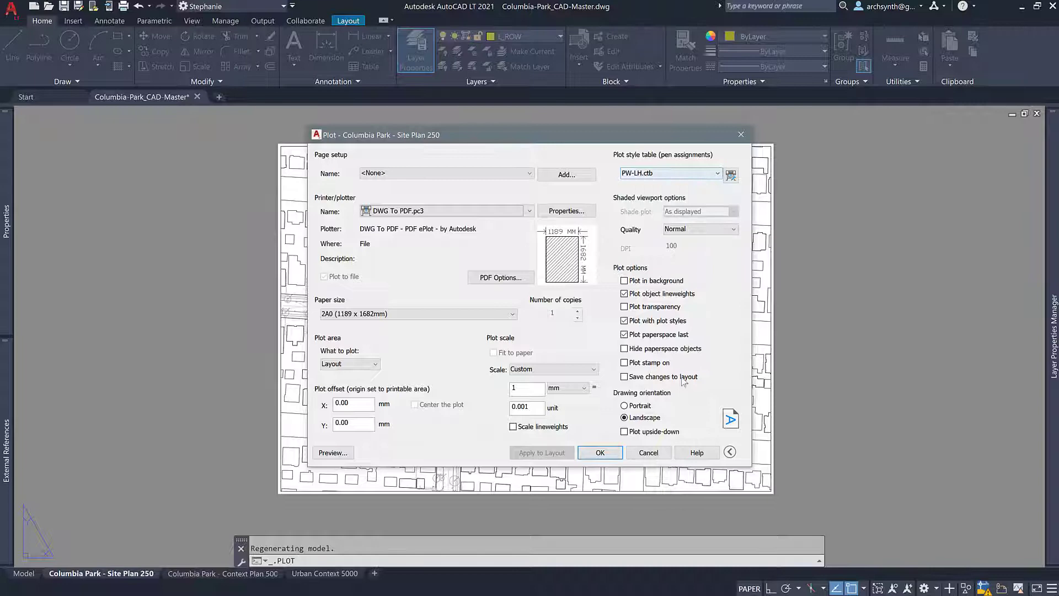
left_click(650, 451)
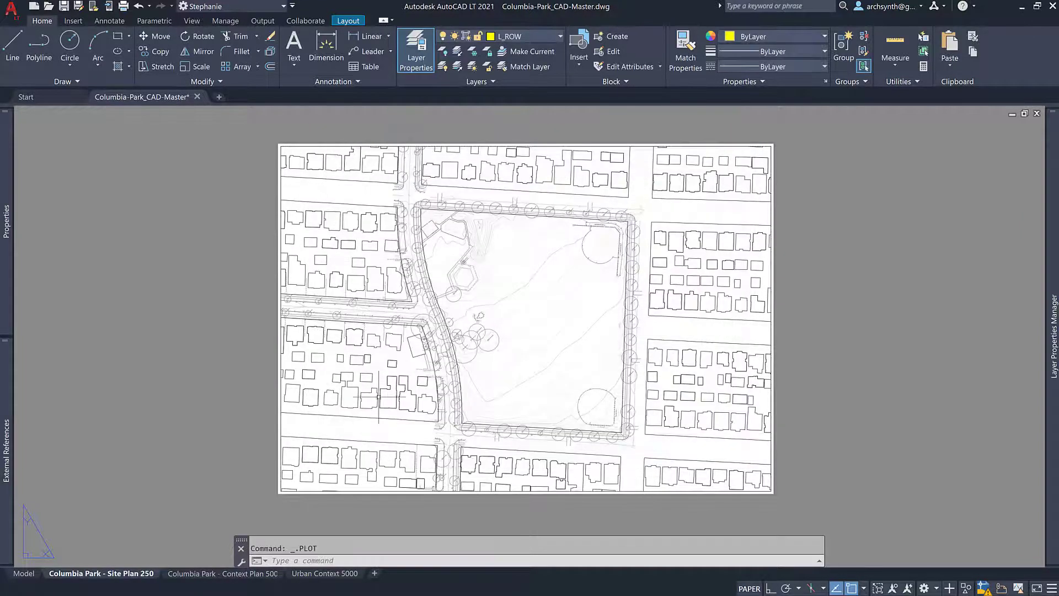
type("styles")
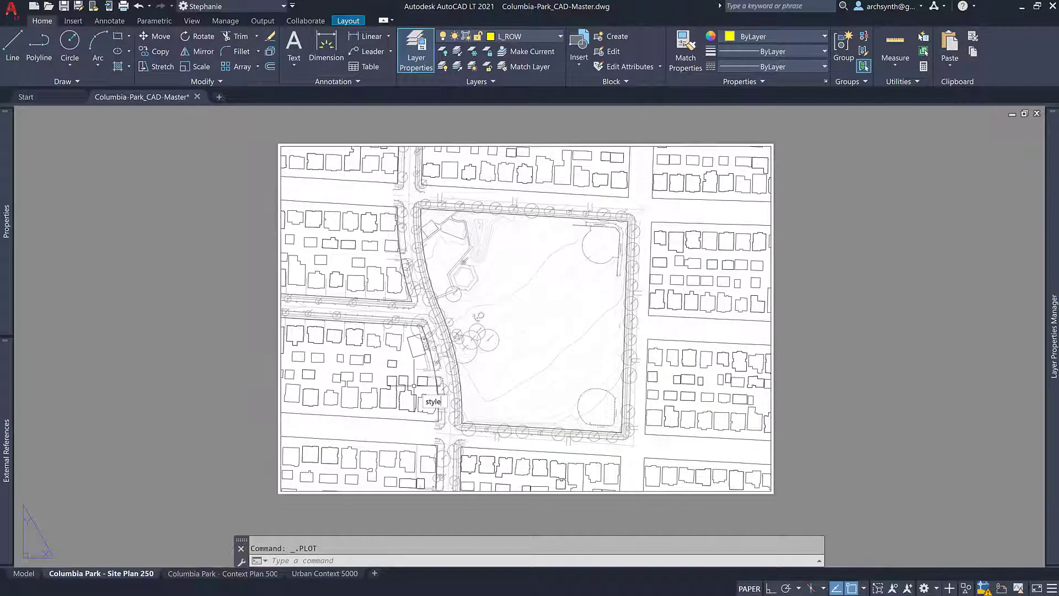
key("Return")
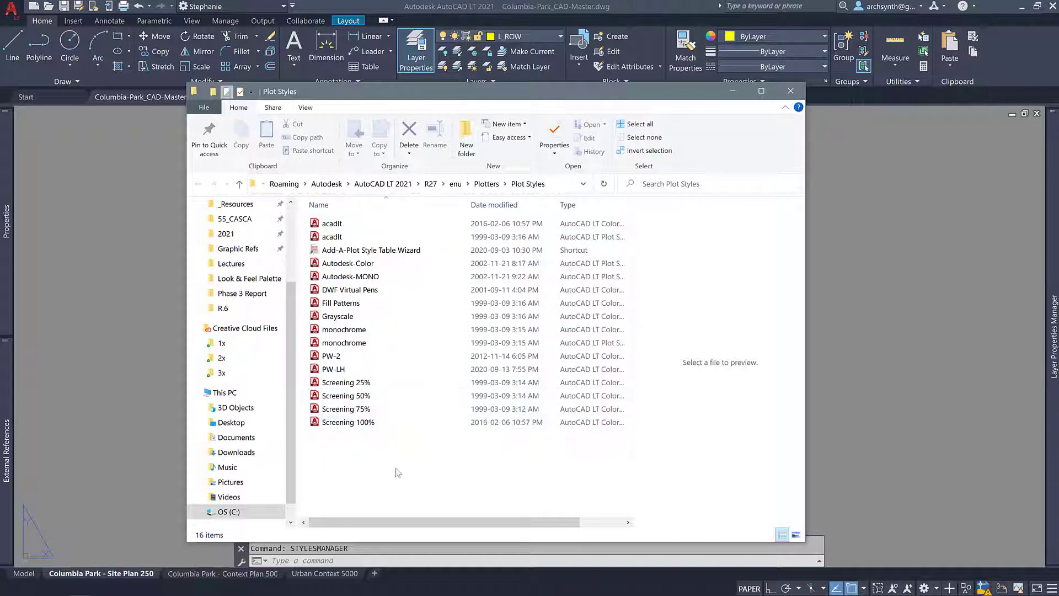
left_click(337, 372)
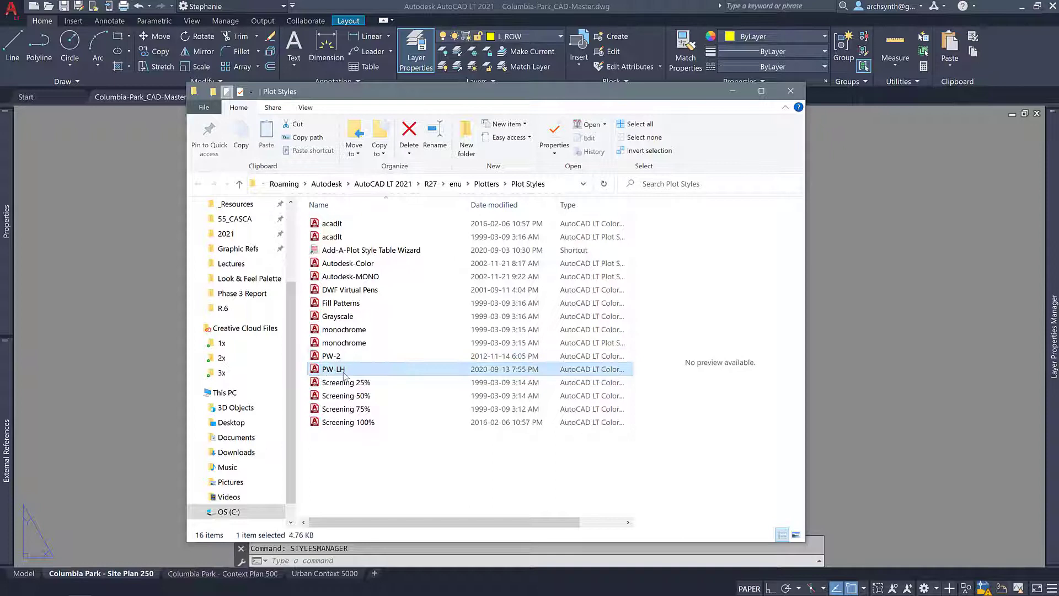
left_click(356, 442)
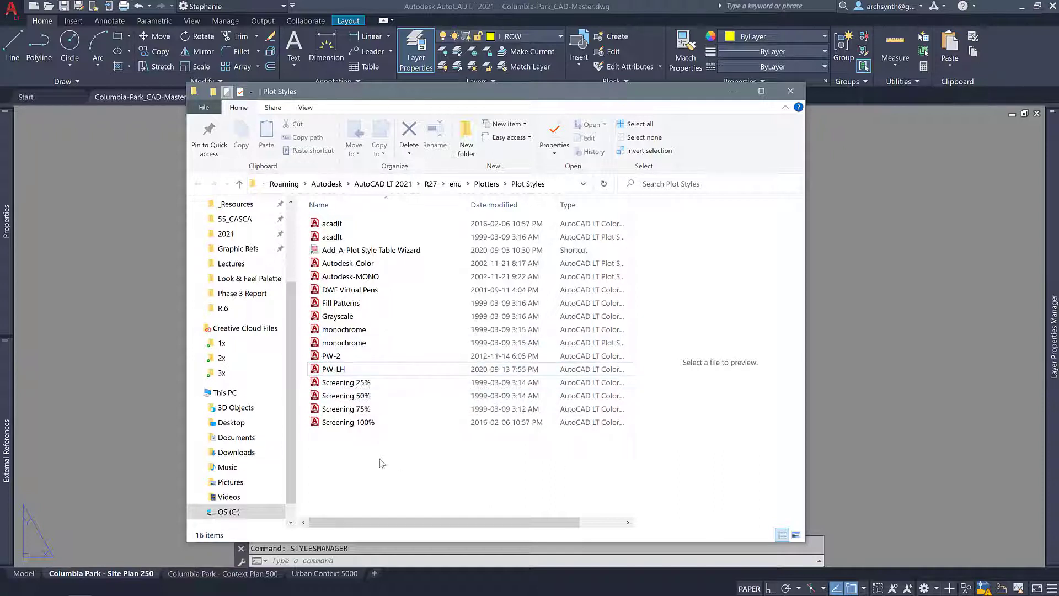
left_click(790, 91)
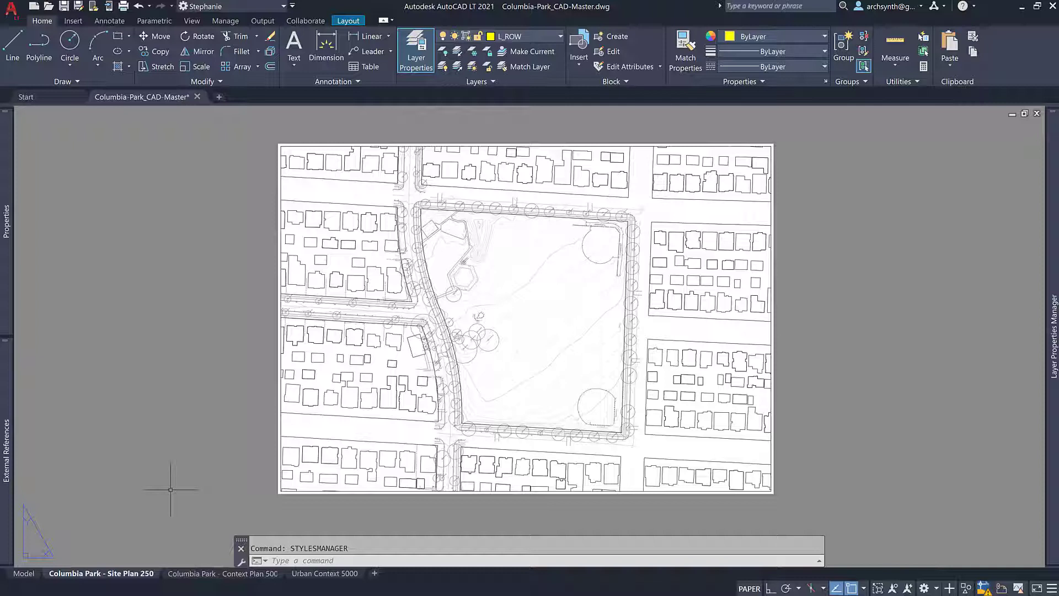
Plot the Site Plan 250 layout with DWG To PDF.pc3 and PW-LH.ctb
right_click(110, 576)
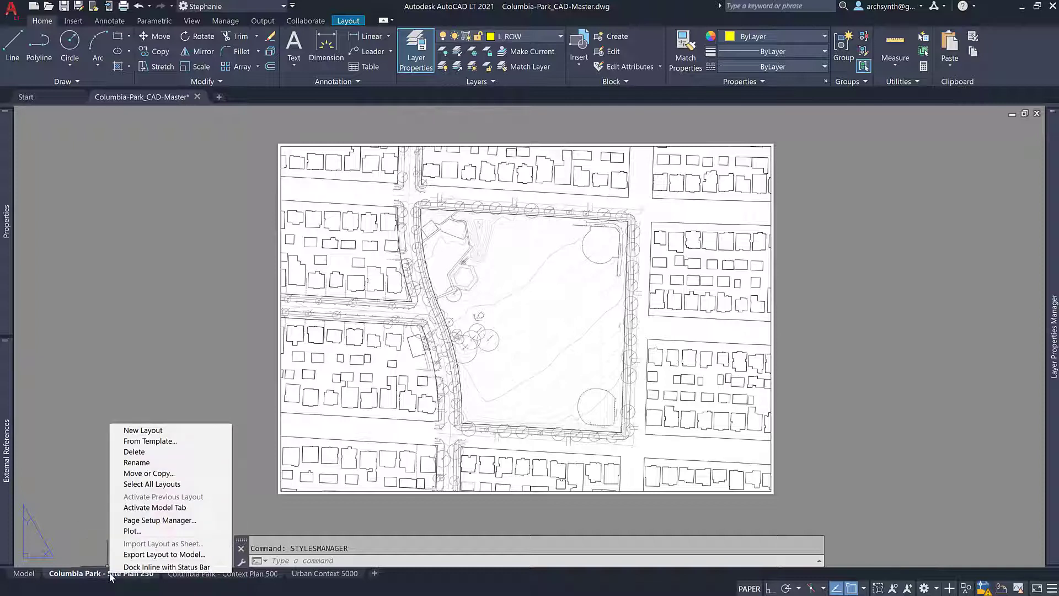
left_click(131, 530)
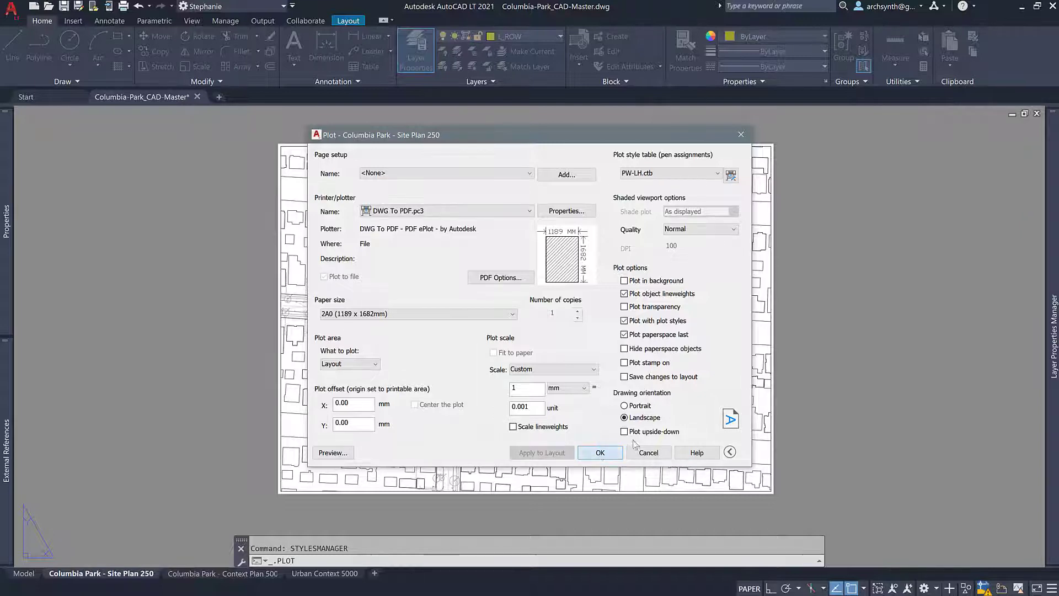
left_click(601, 454)
Save the plot to the Desktop as 'Columbia-Park_Site Plan 250.pdf'
left_click(362, 263)
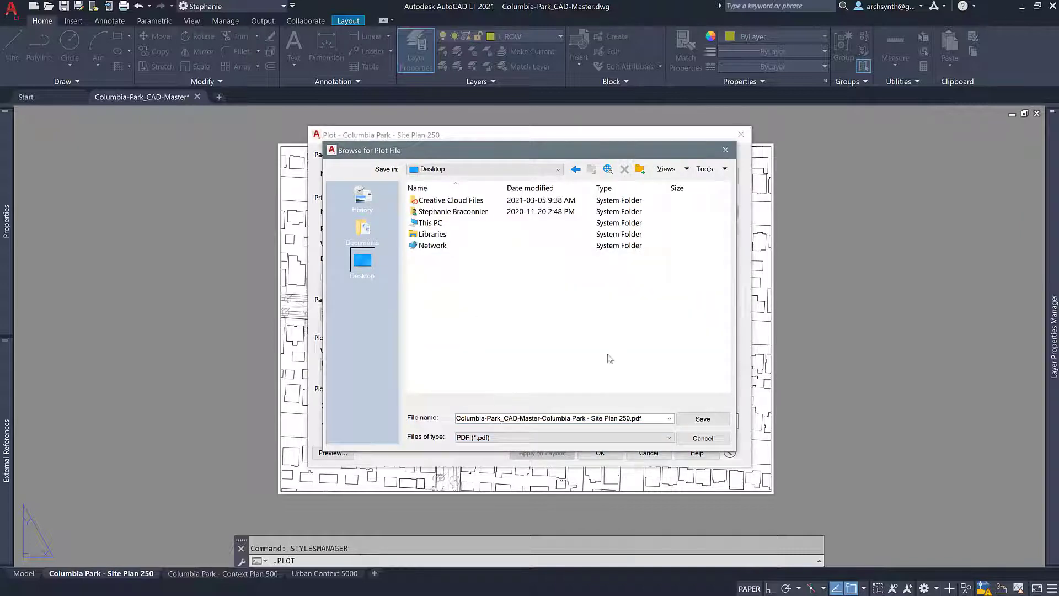
left_click(574, 418)
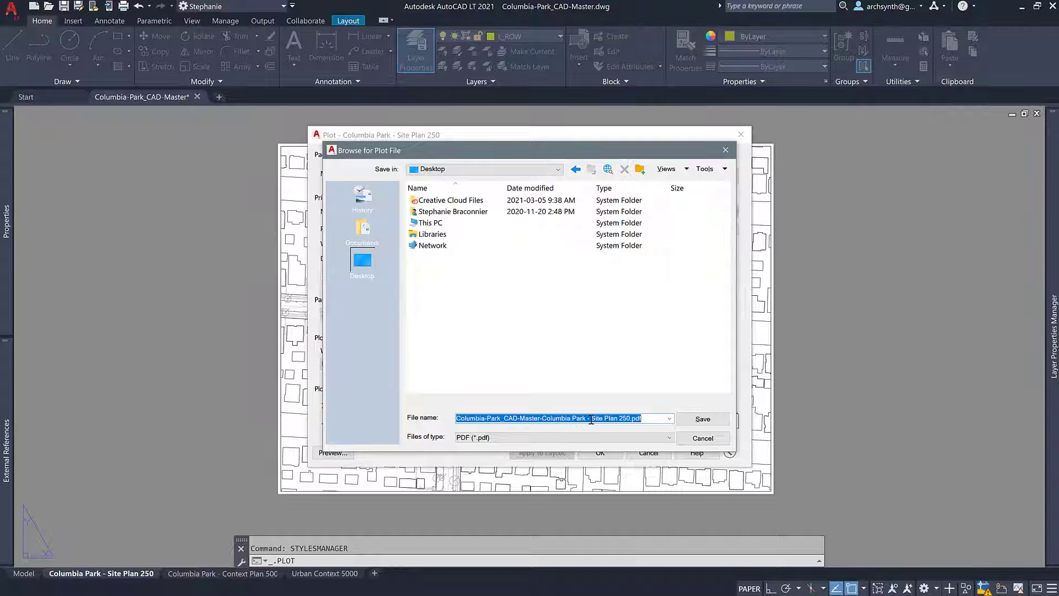
left_click_drag(593, 419, 508, 418)
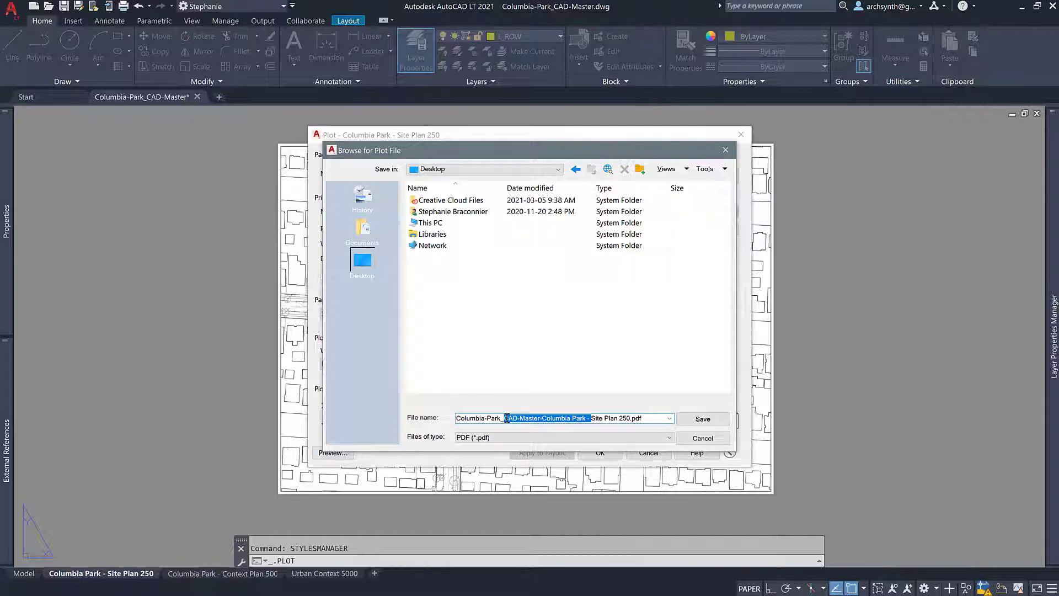
key("Delete")
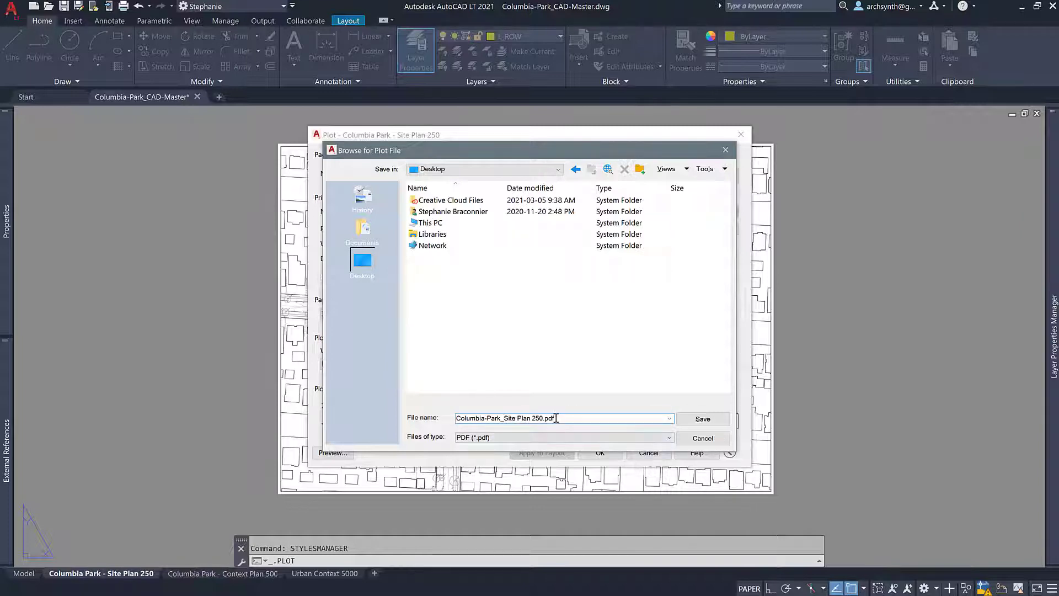
left_click(703, 419)
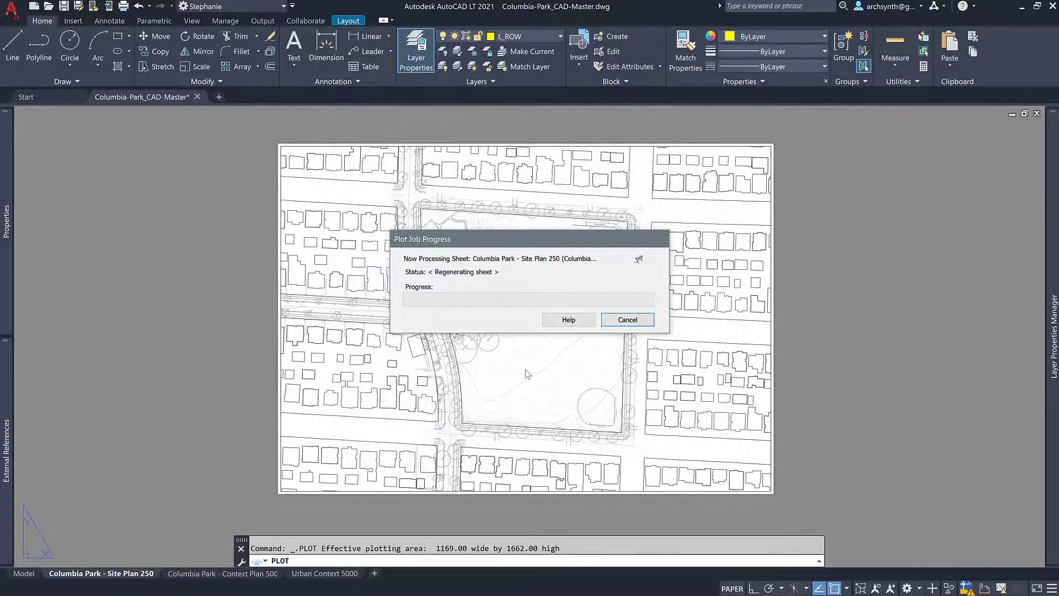